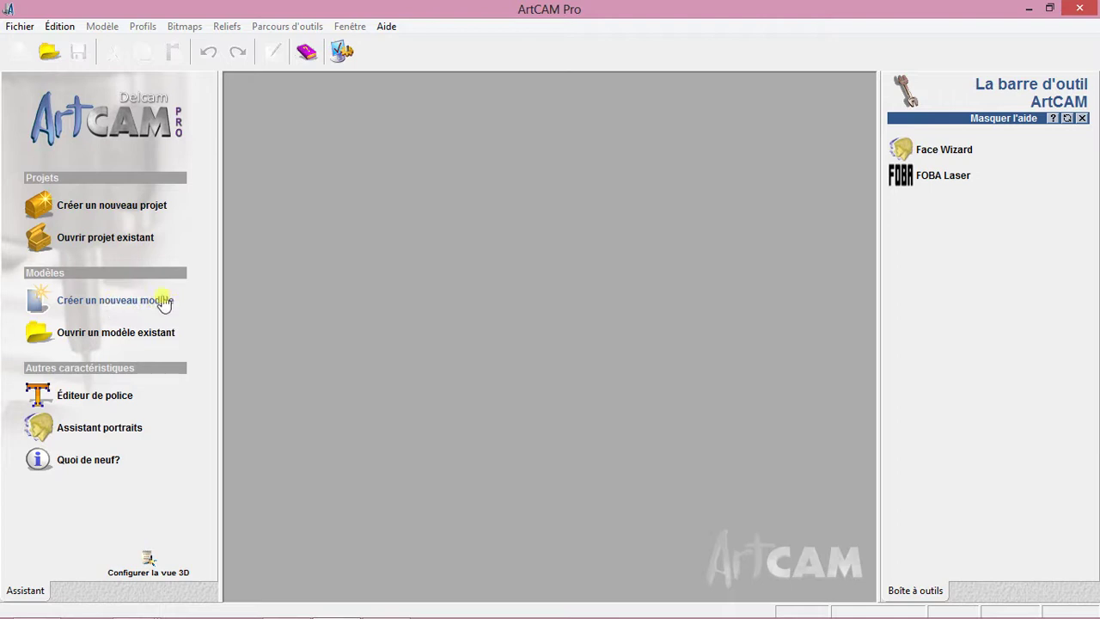
# Create a new model 400 mm long (X) and 450 mm wide (Y).
pyautogui.click(159, 301)
pyautogui.click(142, 305)
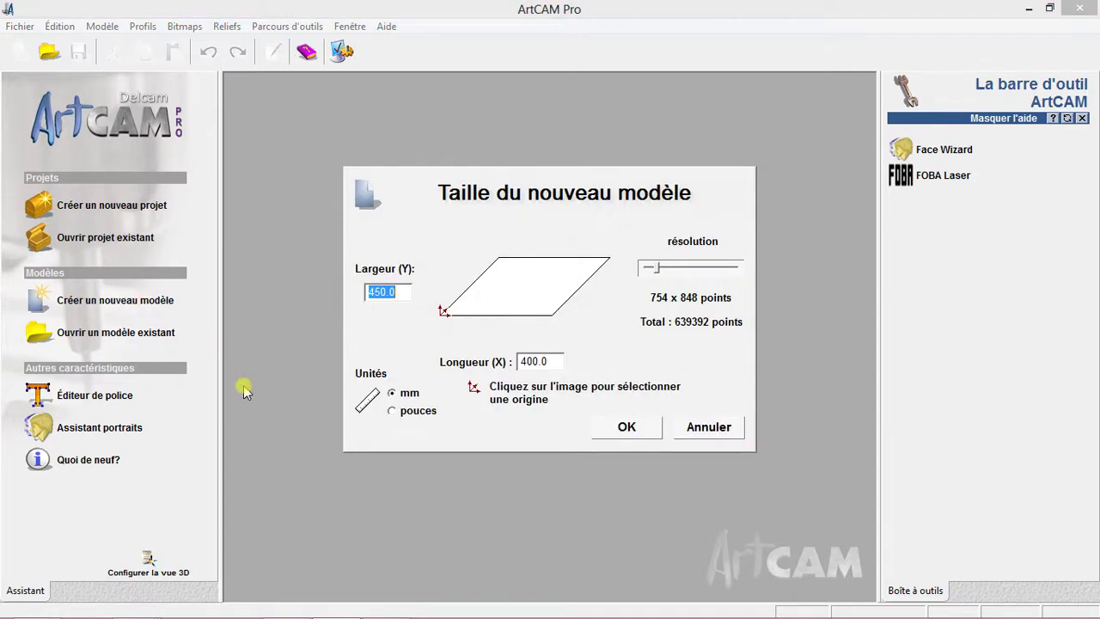
pyautogui.click(383, 292)
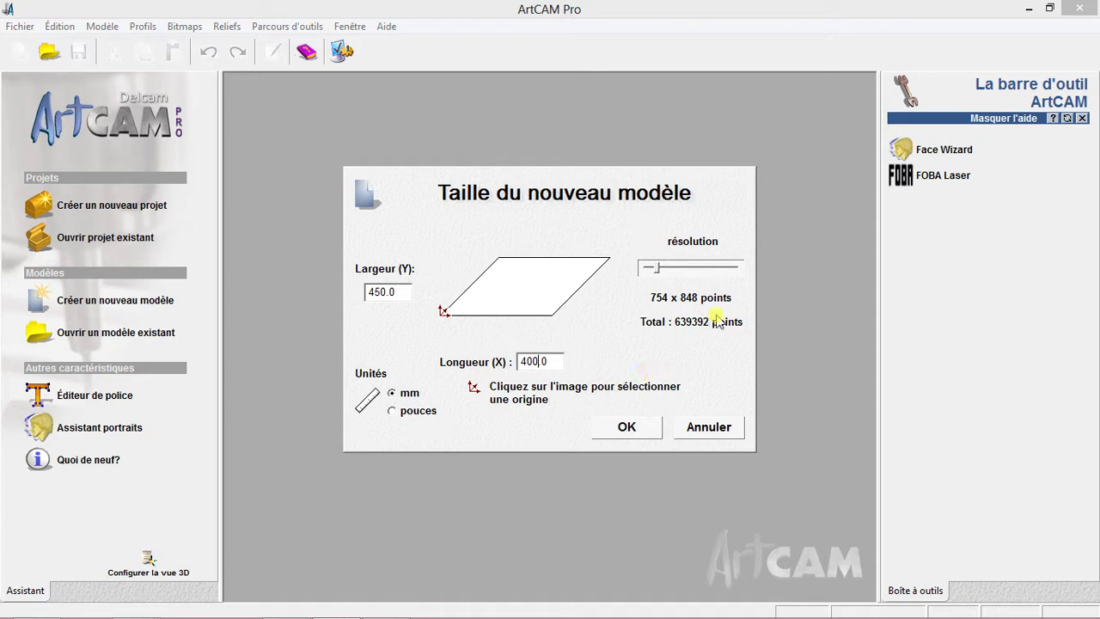
pyautogui.click(649, 425)
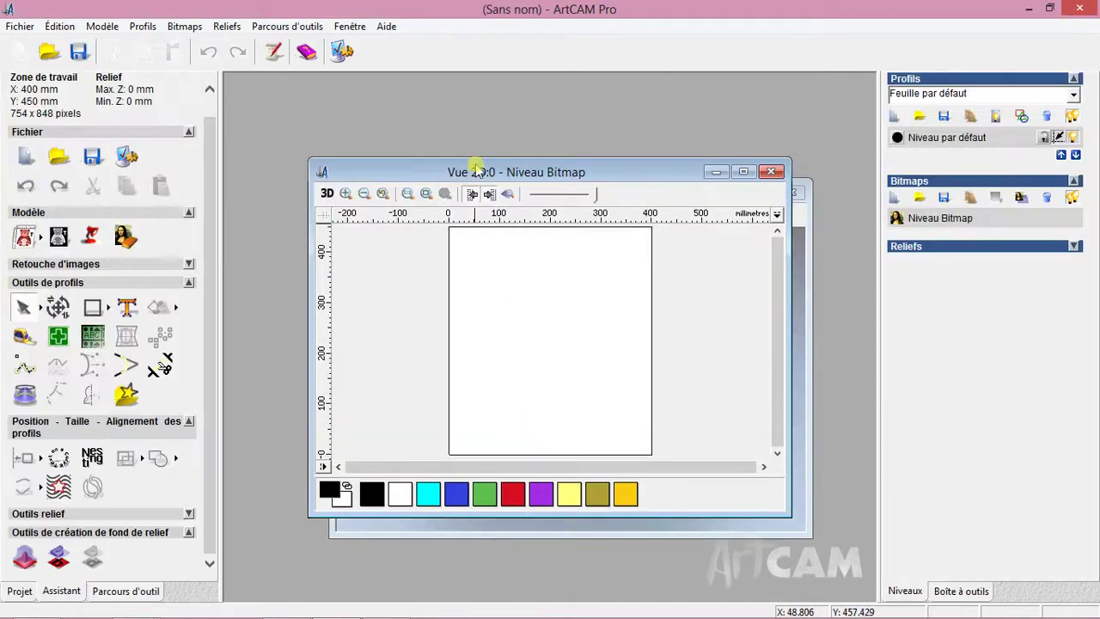
# Maximise the 2D view window, check the blank model in the 3D view and return to the 2D view.
pyautogui.moveTo(484, 172); pyautogui.dragTo(584, 281)
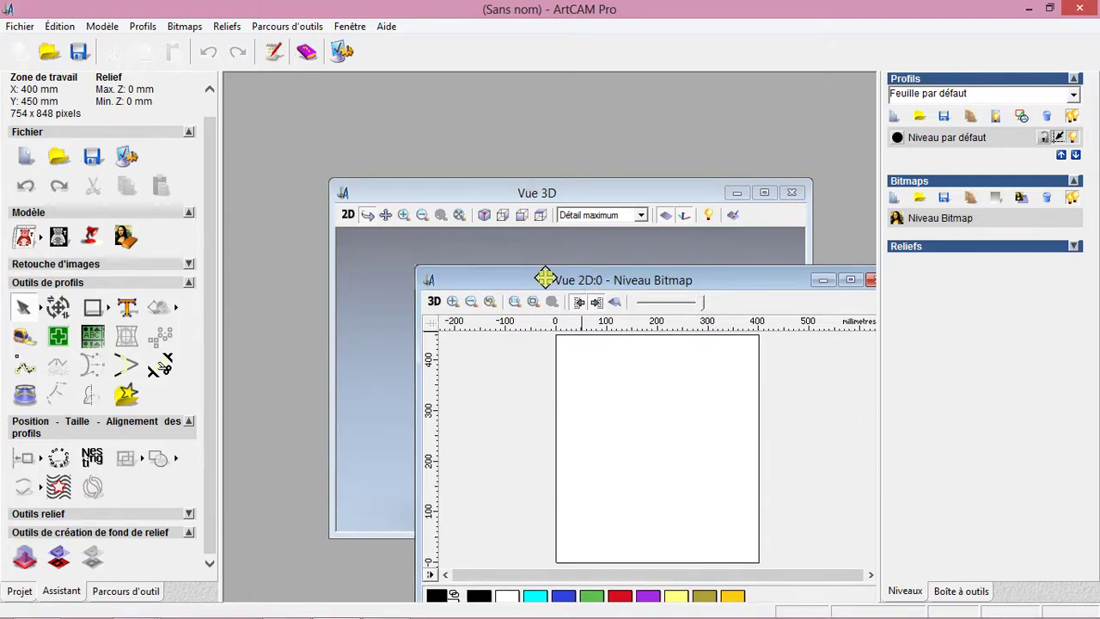
pyautogui.moveTo(545, 275); pyautogui.dragTo(396, 267)
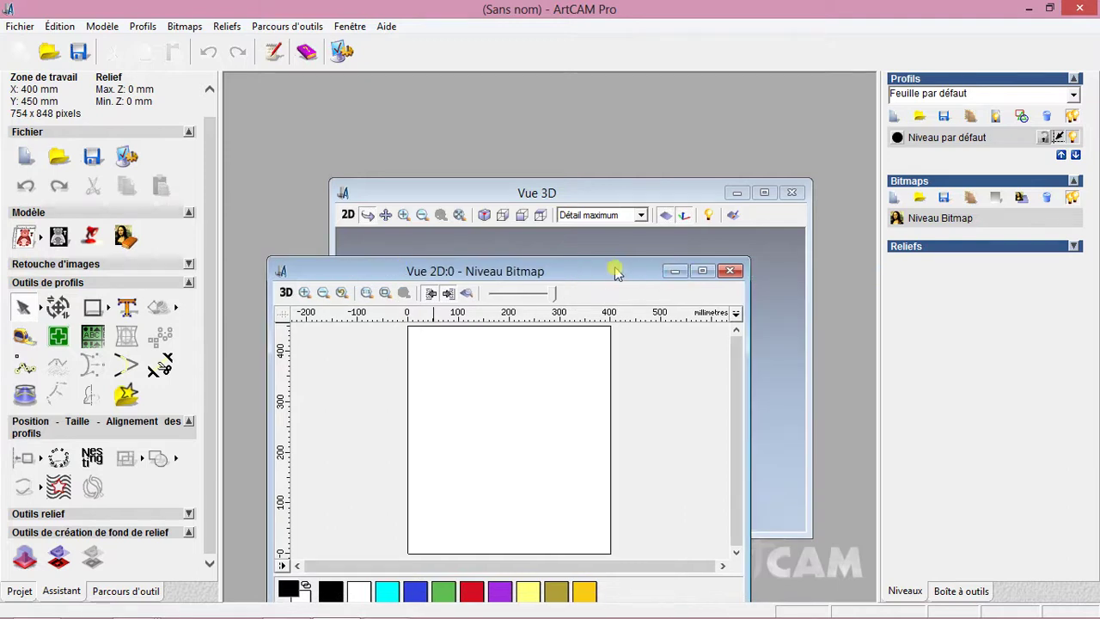
pyautogui.doubleClick(570, 276)
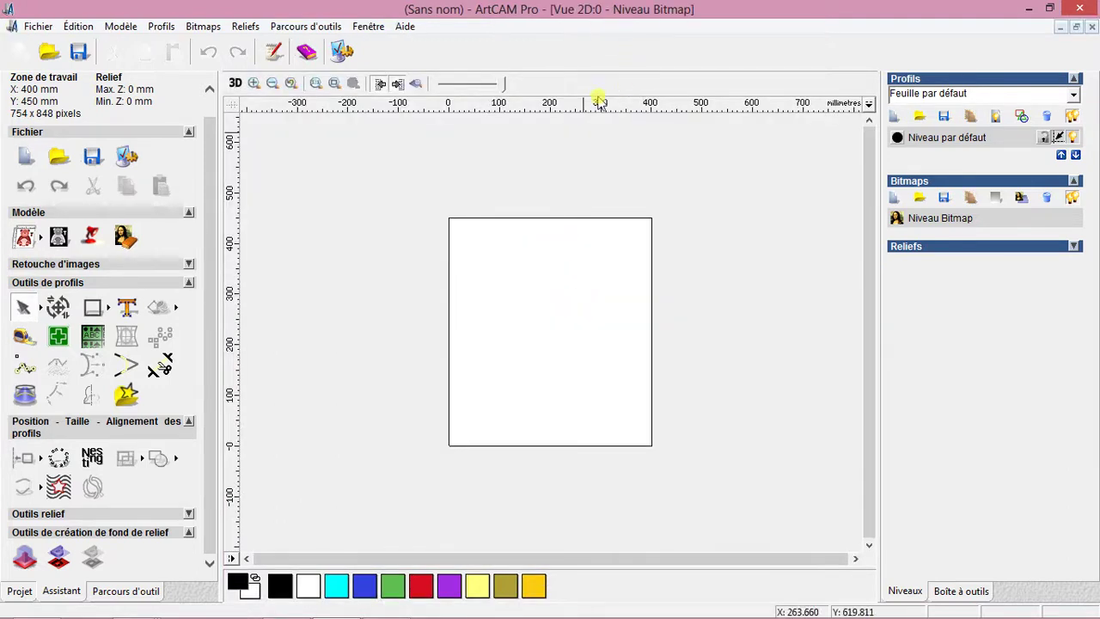
pyautogui.click(234, 83)
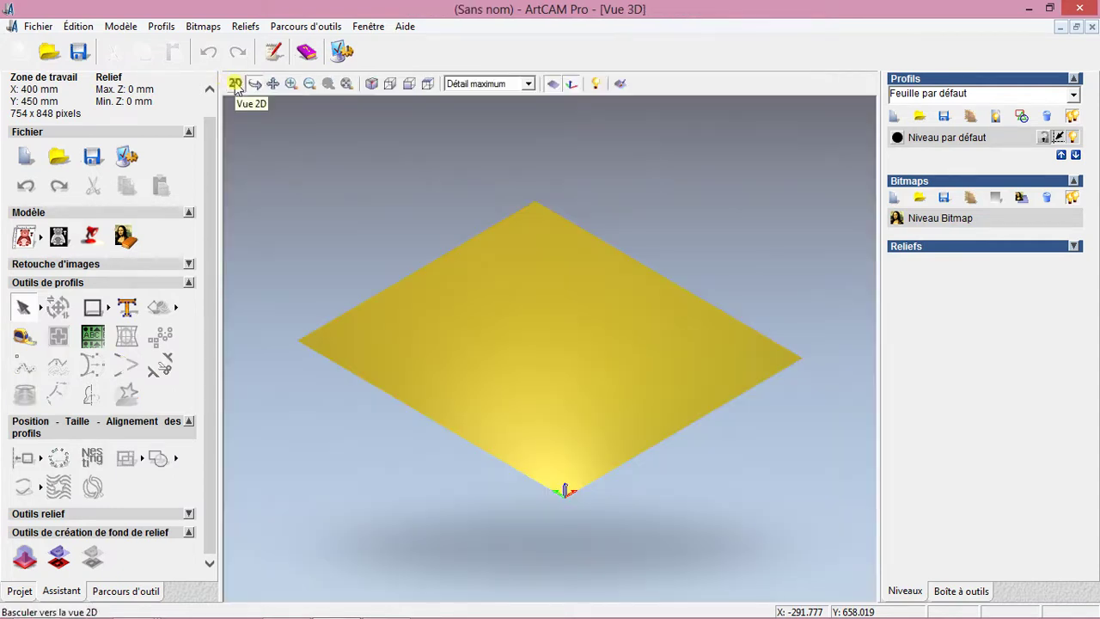
pyautogui.click(235, 84)
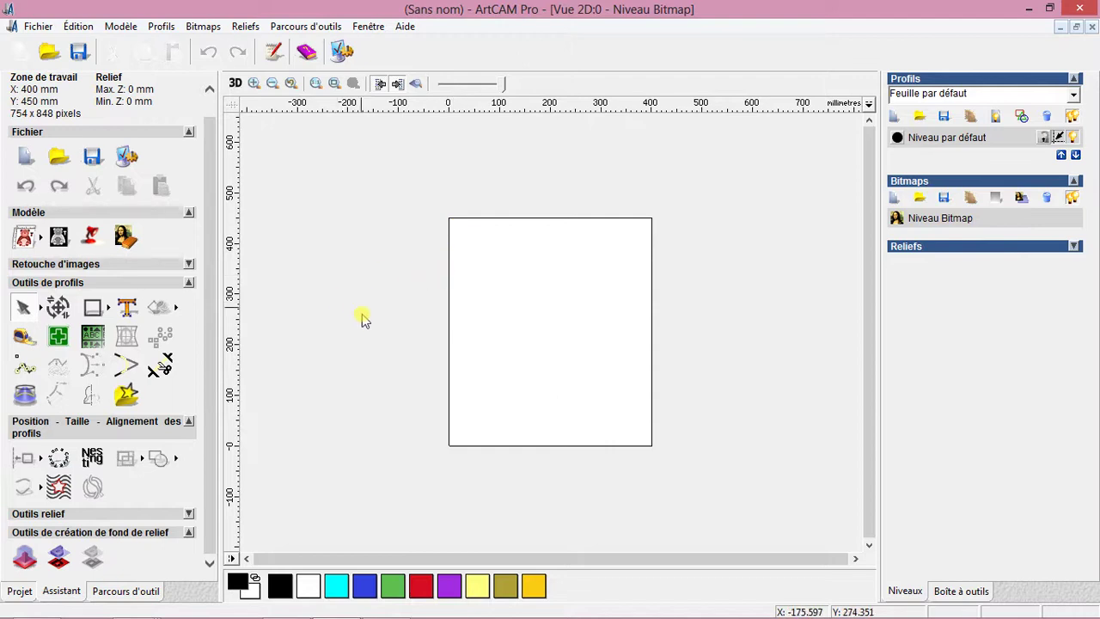
# Open the program options and look through them from the drawing colours down to the work-file settings.
pyautogui.click(163, 27)
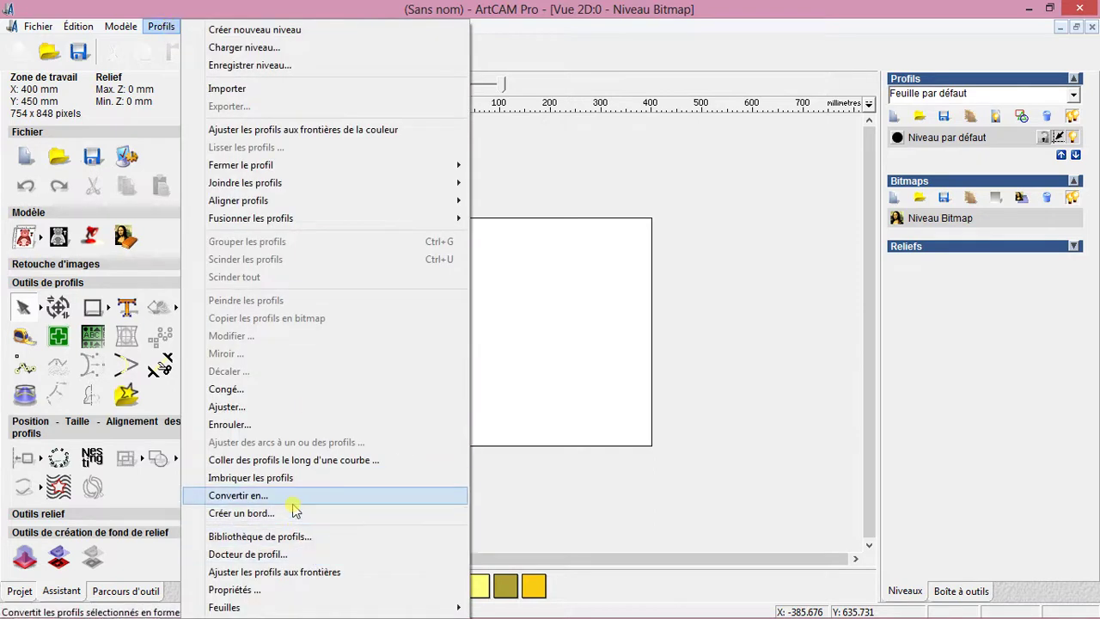
pyautogui.click(82, 25)
pyautogui.click(82, 25)
pyautogui.click(107, 298)
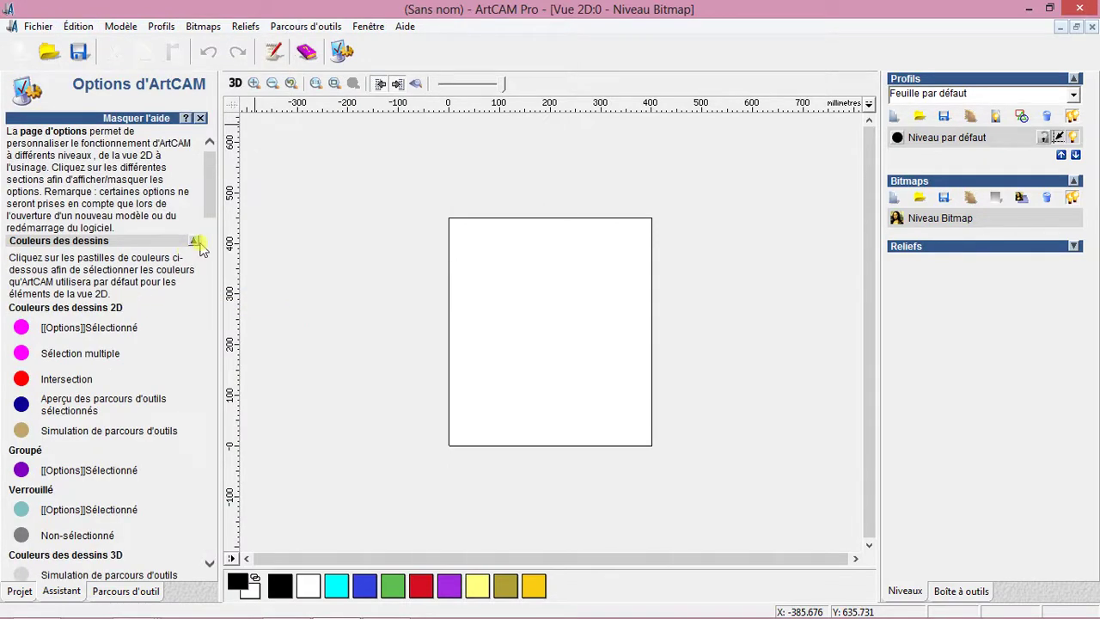
pyautogui.moveTo(210, 206)
pyautogui.mouseDown()
pyautogui.moveTo(224, 413)
pyautogui.moveTo(221, 504)
pyautogui.moveTo(207, 528)
pyautogui.moveTo(187, 179)
pyautogui.mouseUp()
pyautogui.moveTo(203, 193); pyautogui.dragTo(206, 214)
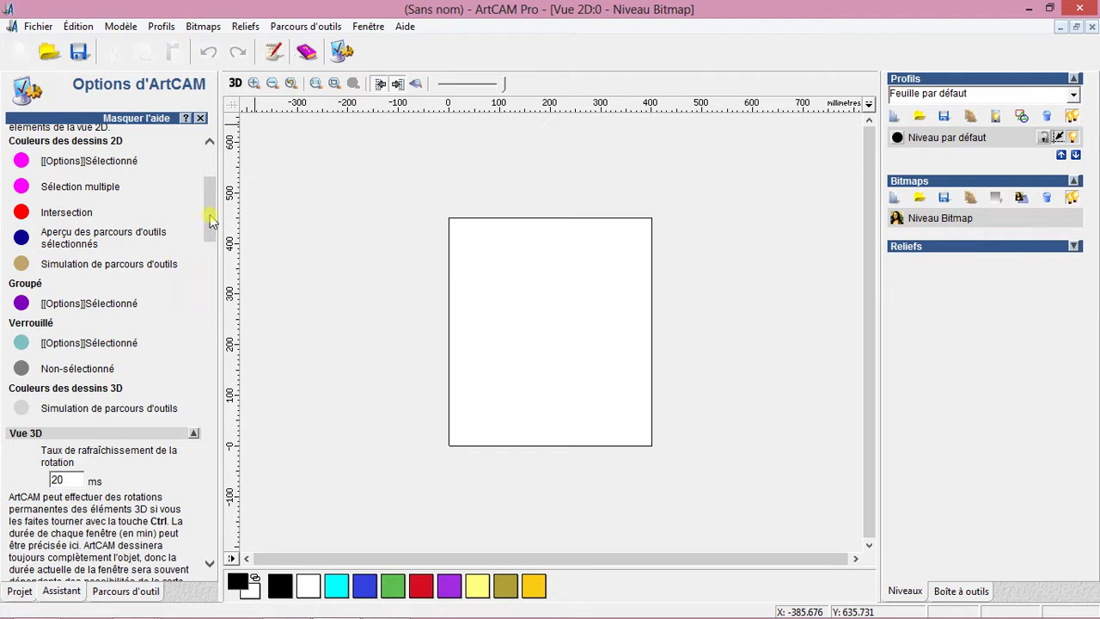
pyautogui.moveTo(211, 221); pyautogui.dragTo(209, 550)
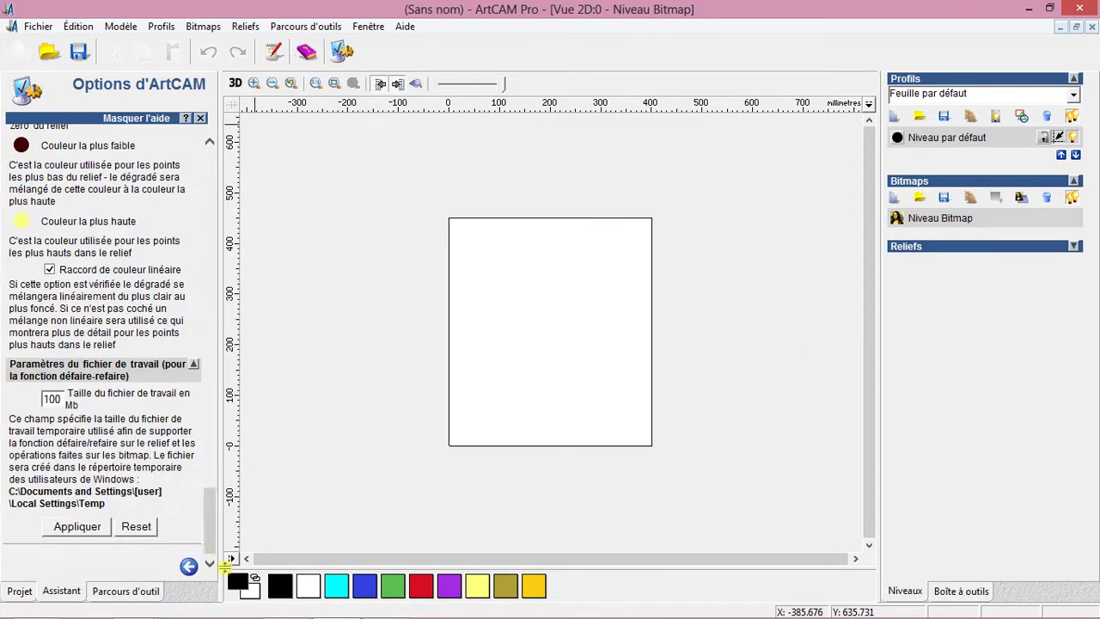
# Reset the program options, then close the options page with its help text hidden.
pyautogui.click(136, 526)
pyautogui.click(674, 383)
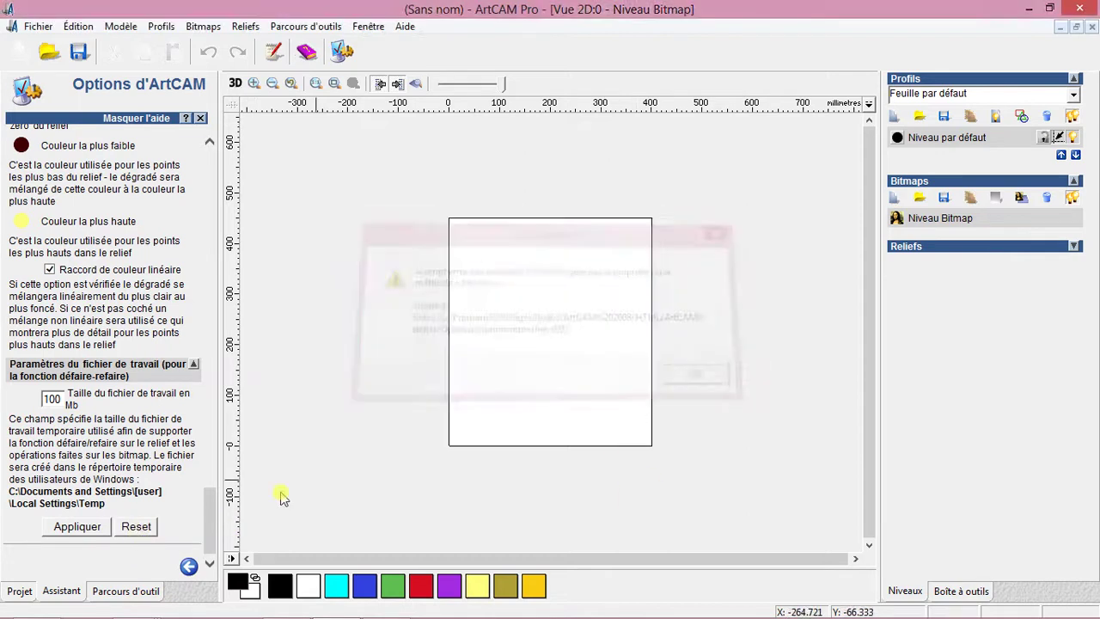
pyautogui.click(185, 117)
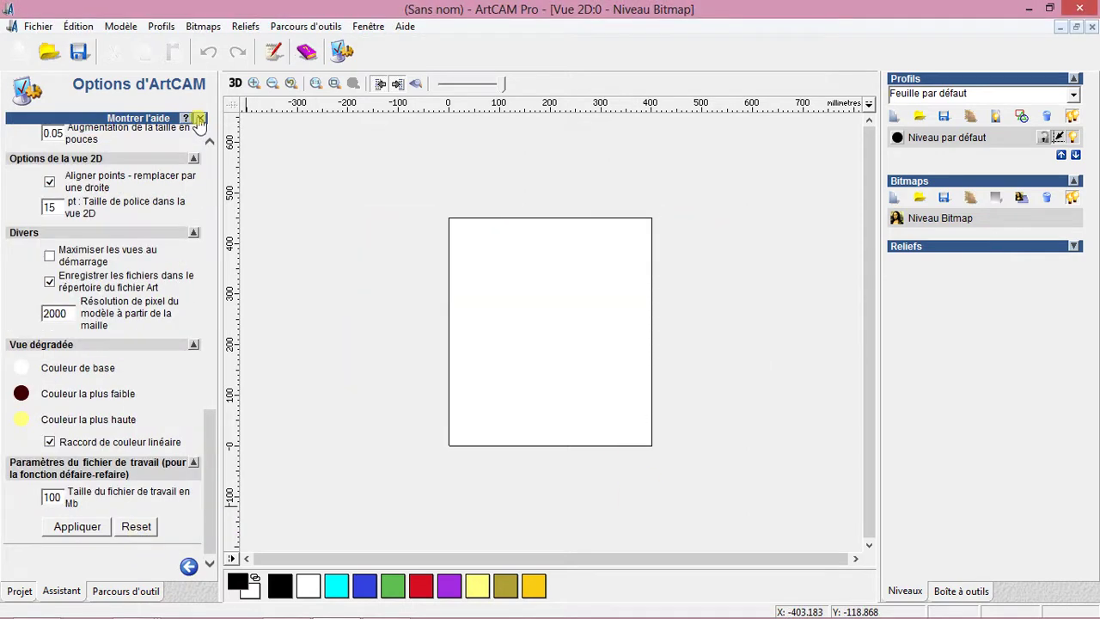
pyautogui.click(200, 118)
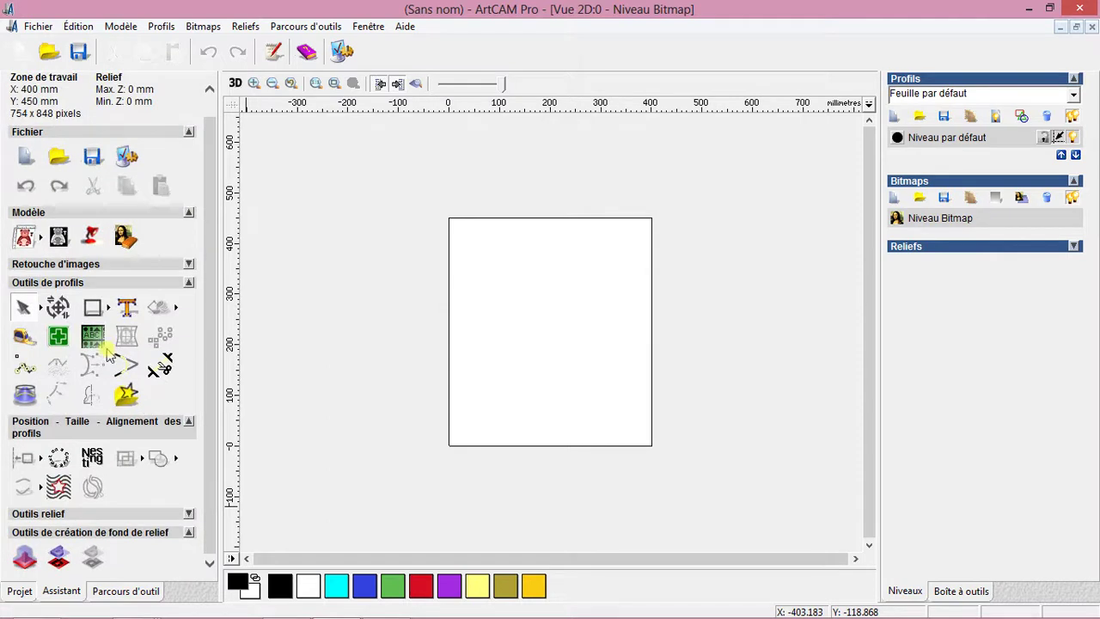
# Draw a rectangle about 216 mm by 161 mm near the middle of the model and leave it deselected.
pyautogui.click(93, 307)
pyautogui.moveTo(498, 301); pyautogui.dragTo(607, 382)
pyautogui.click(120, 483)
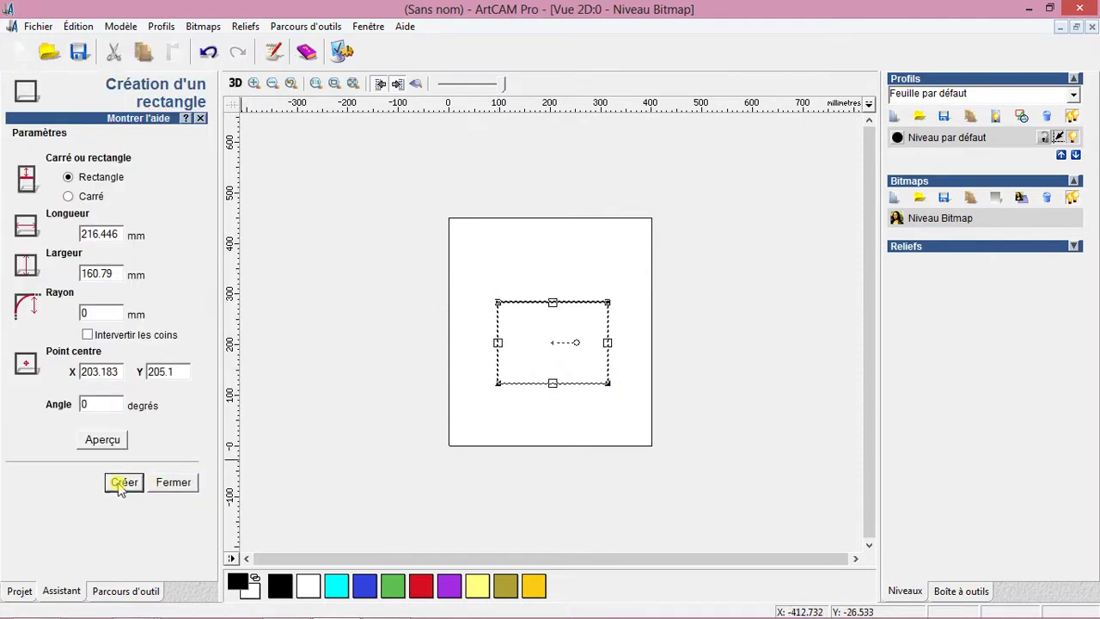
pyautogui.click(363, 378)
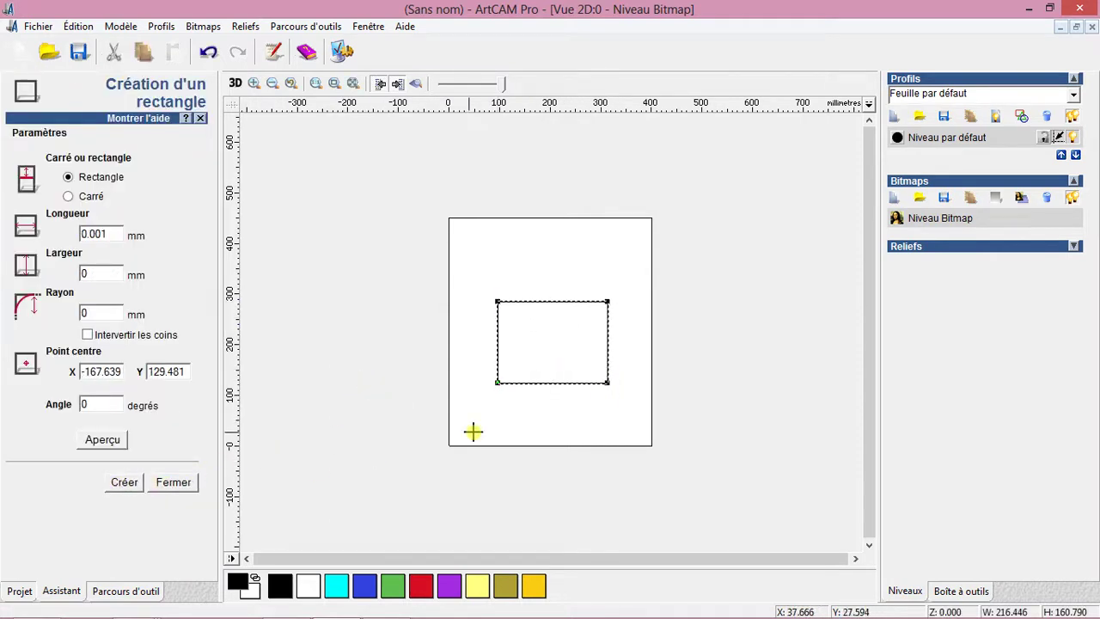
pyautogui.click(172, 482)
pyautogui.click(535, 411)
# Select the rectangle and examine the selection colour closely along its lower edge.
pyautogui.scroll(3, 535, 411)
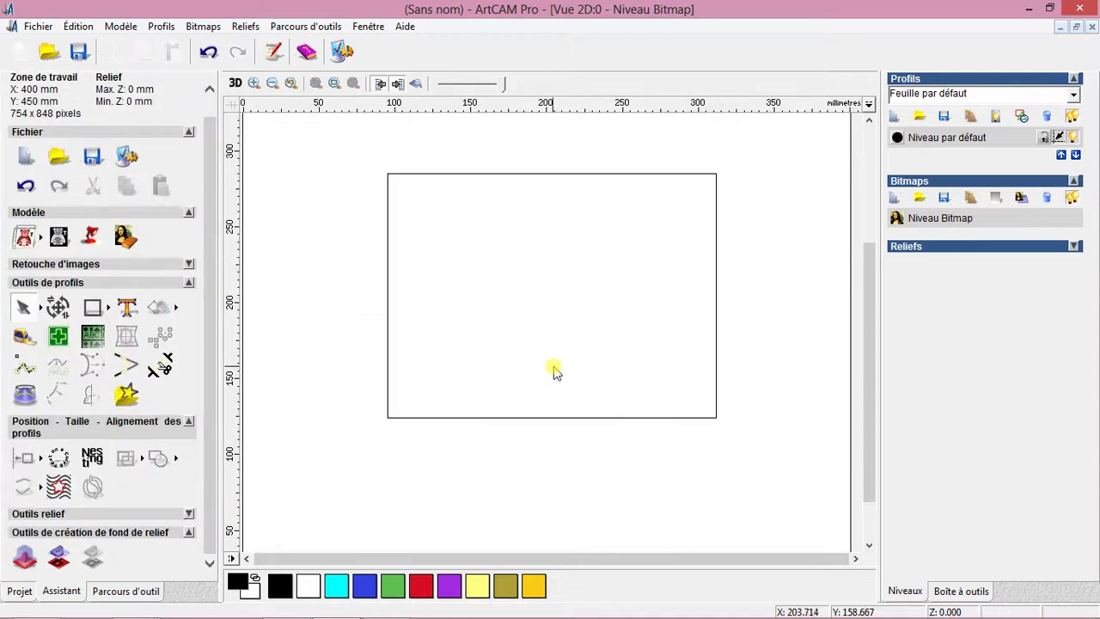
pyautogui.click(536, 417)
pyautogui.scroll(3, 536, 421)
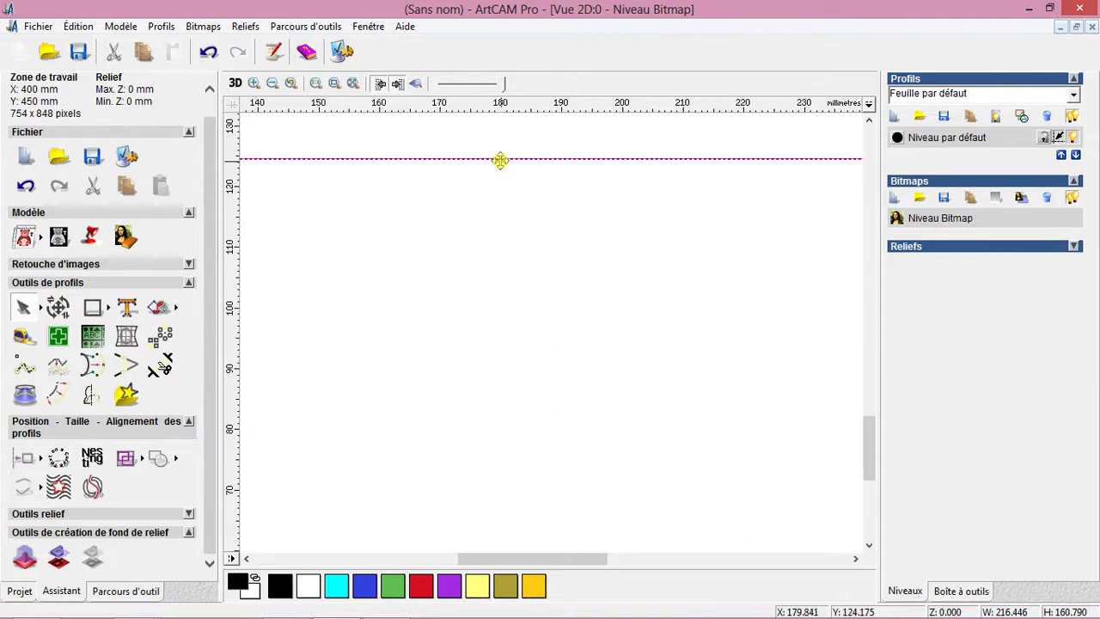
pyautogui.scroll(2, 498, 159)
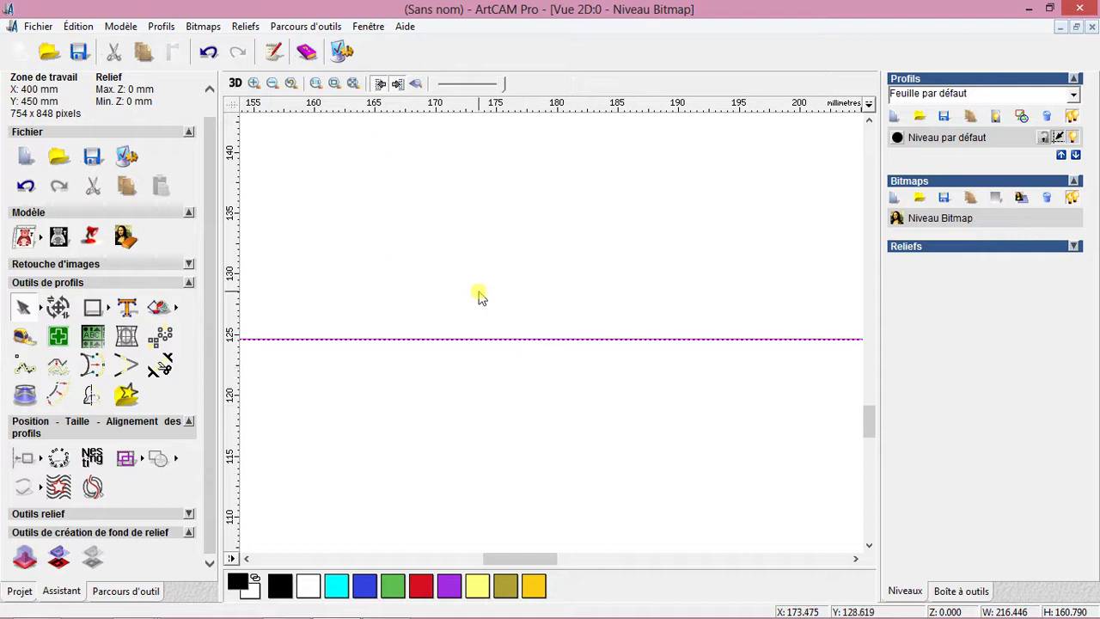
# Set the 2D drawing colour for selected vectors to bright green (87, 242, 13) in the program options and apply it.
pyautogui.click(77, 26)
pyautogui.click(146, 297)
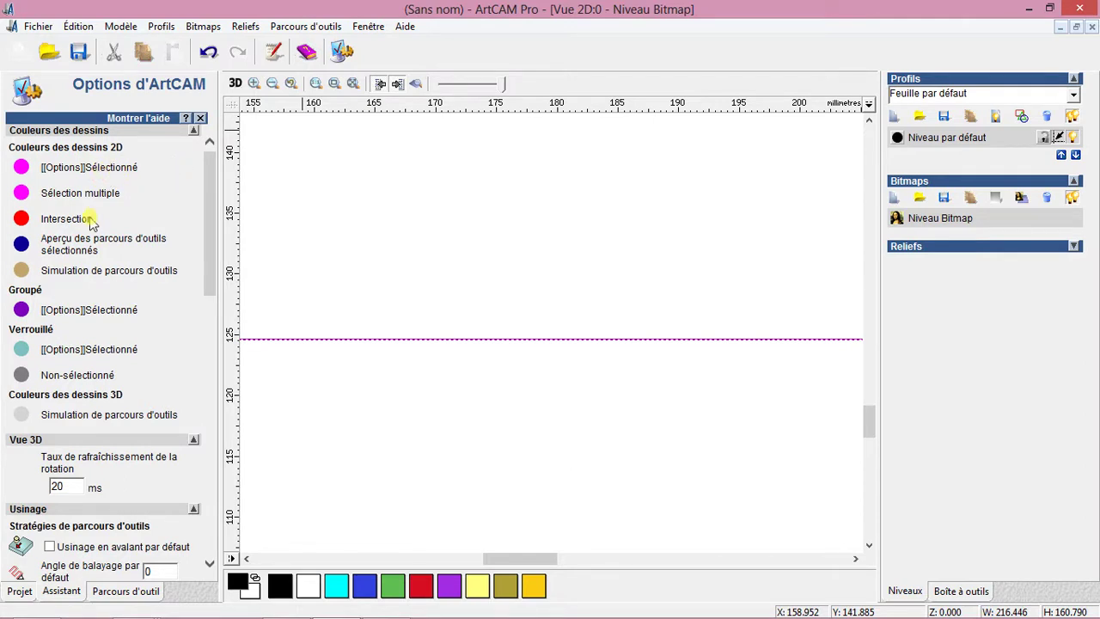
pyautogui.scroll(-3, 108, 190)
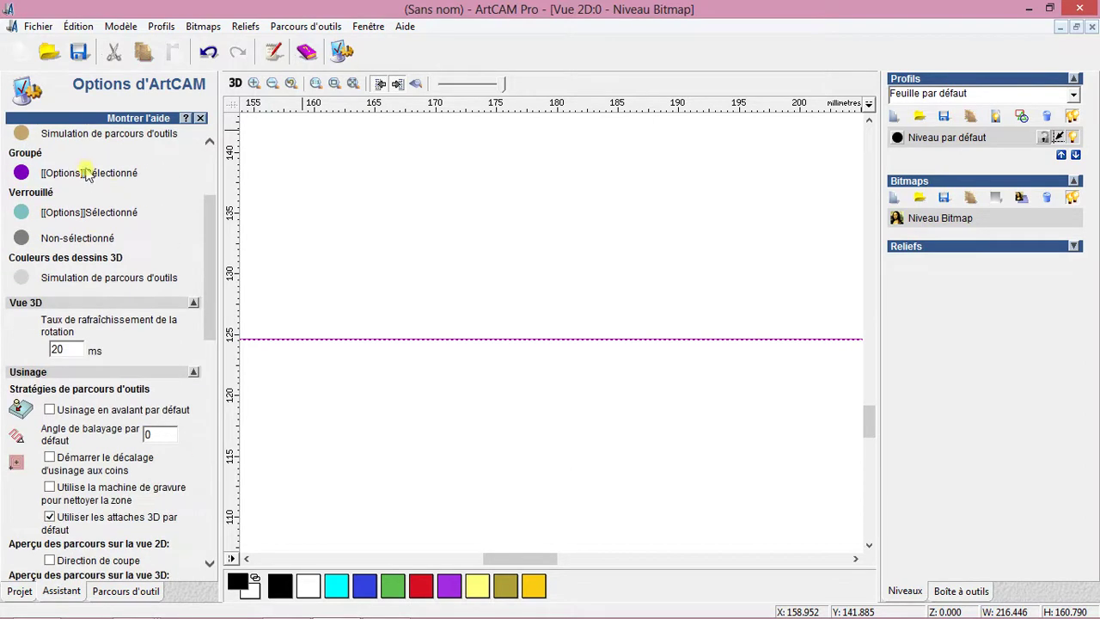
pyautogui.scroll(3, 87, 176)
pyautogui.click(21, 167)
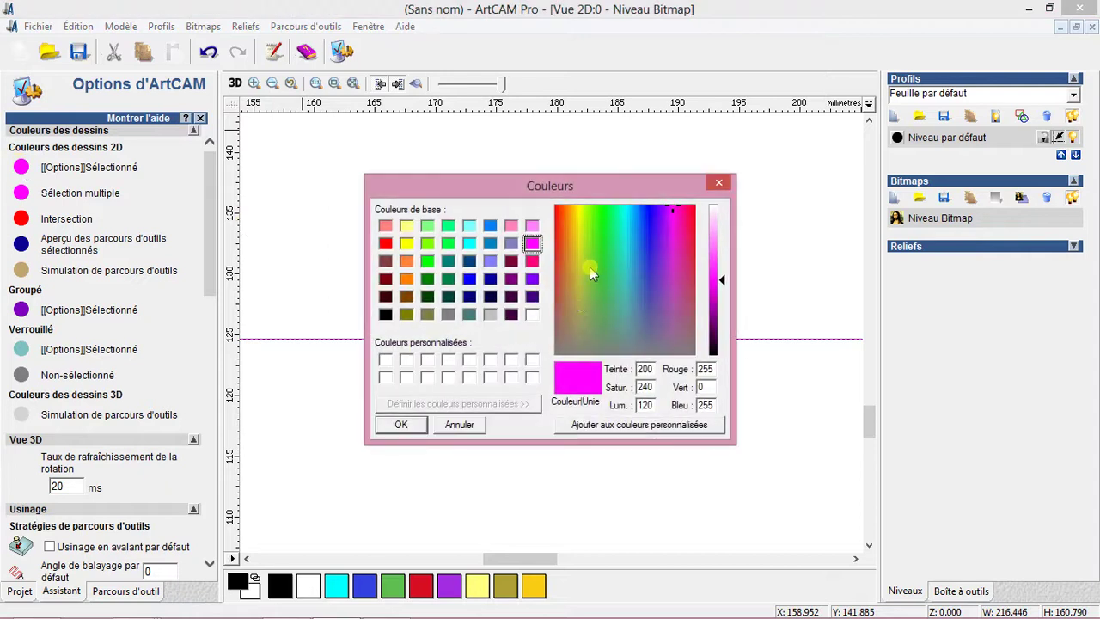
pyautogui.click(593, 224)
pyautogui.click(401, 426)
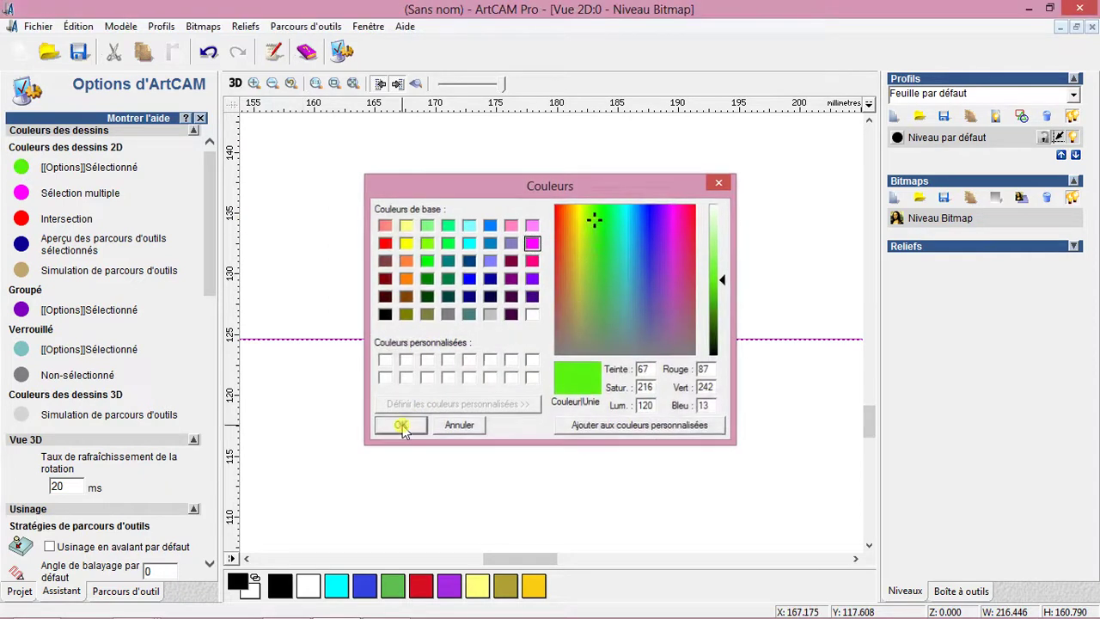
pyautogui.moveTo(214, 283); pyautogui.dragTo(228, 526)
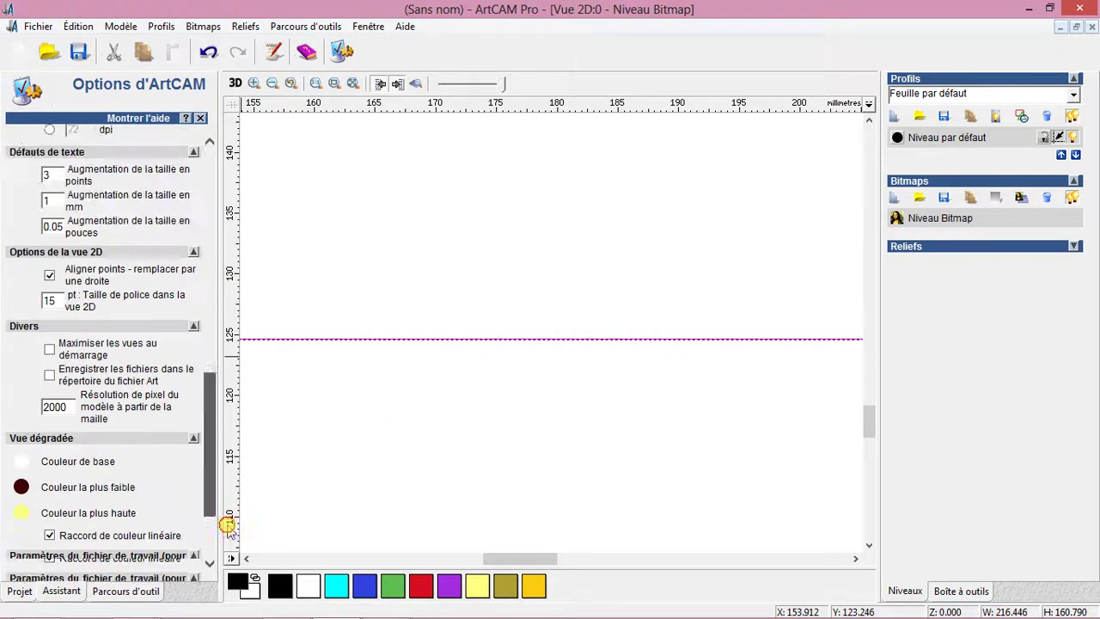
pyautogui.click(84, 529)
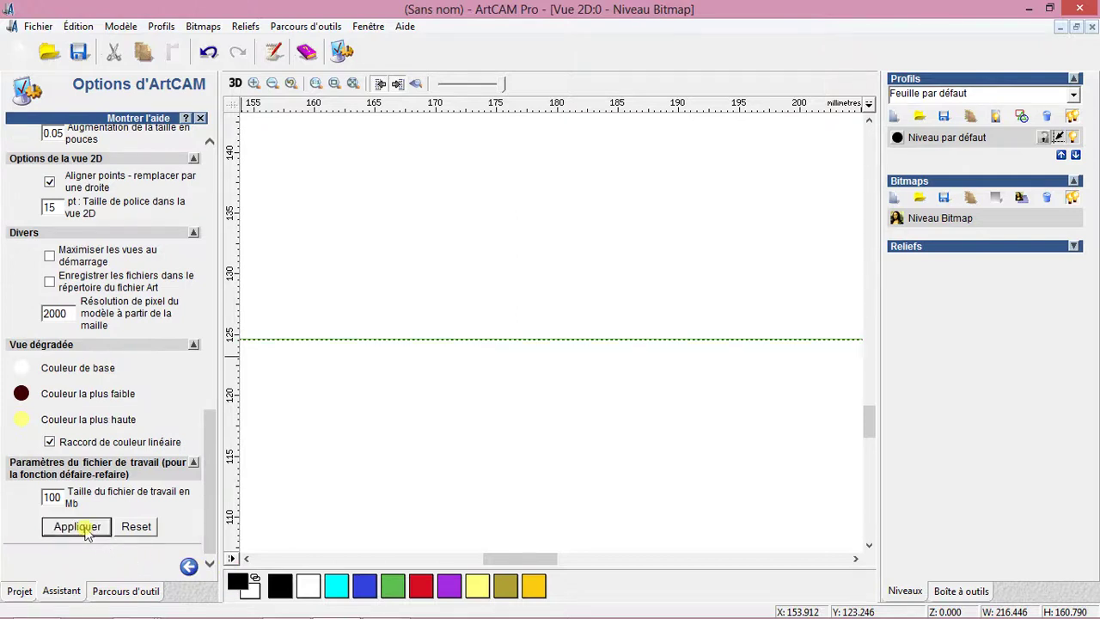
# Deselect and reselect the rectangle to check the applied selection colour, then leave it deselected.
pyautogui.click(507, 365)
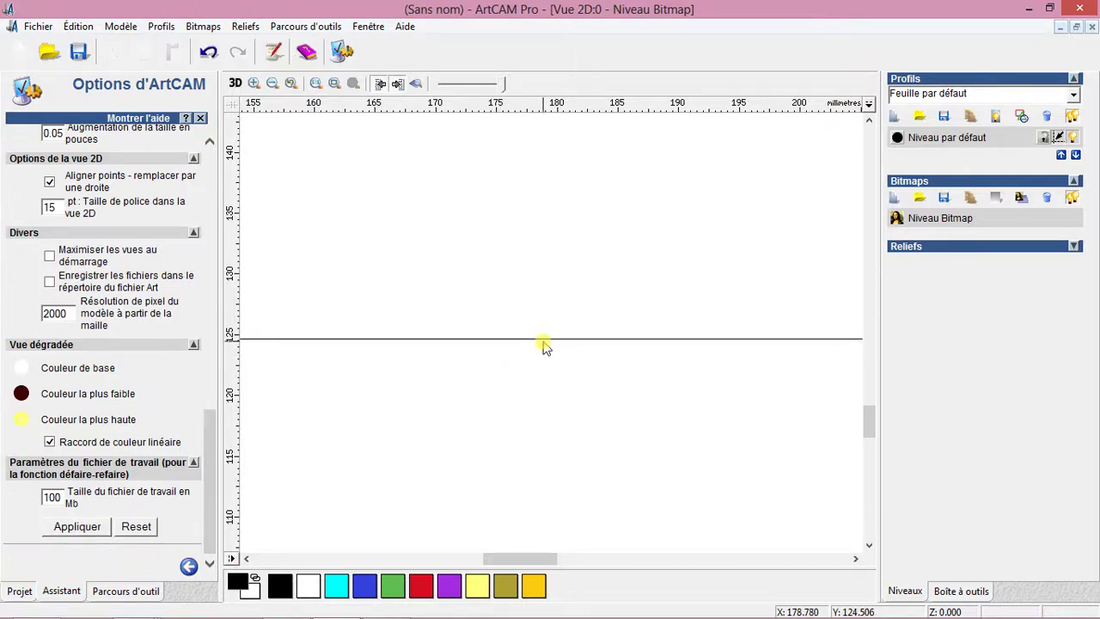
pyautogui.click(543, 341)
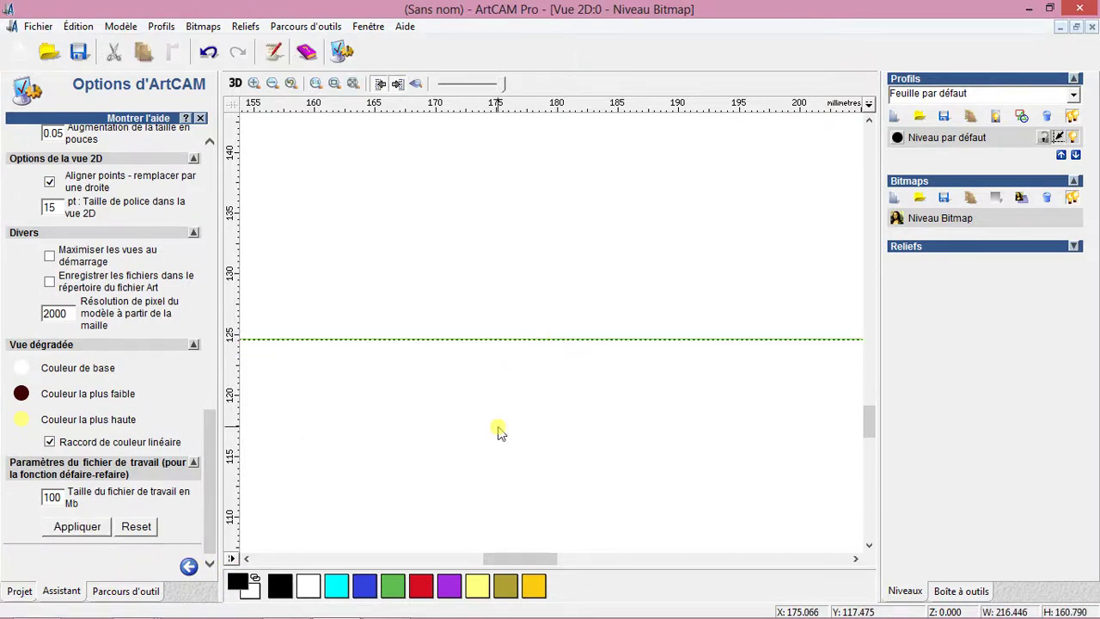
pyautogui.moveTo(211, 444); pyautogui.dragTo(202, 151)
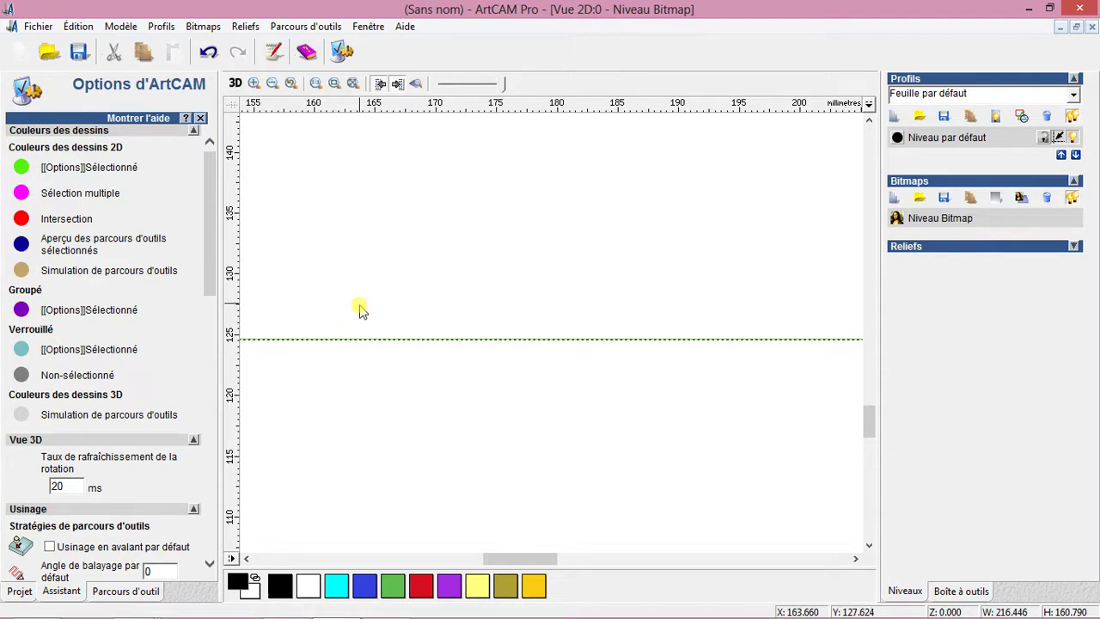
pyautogui.click(393, 300)
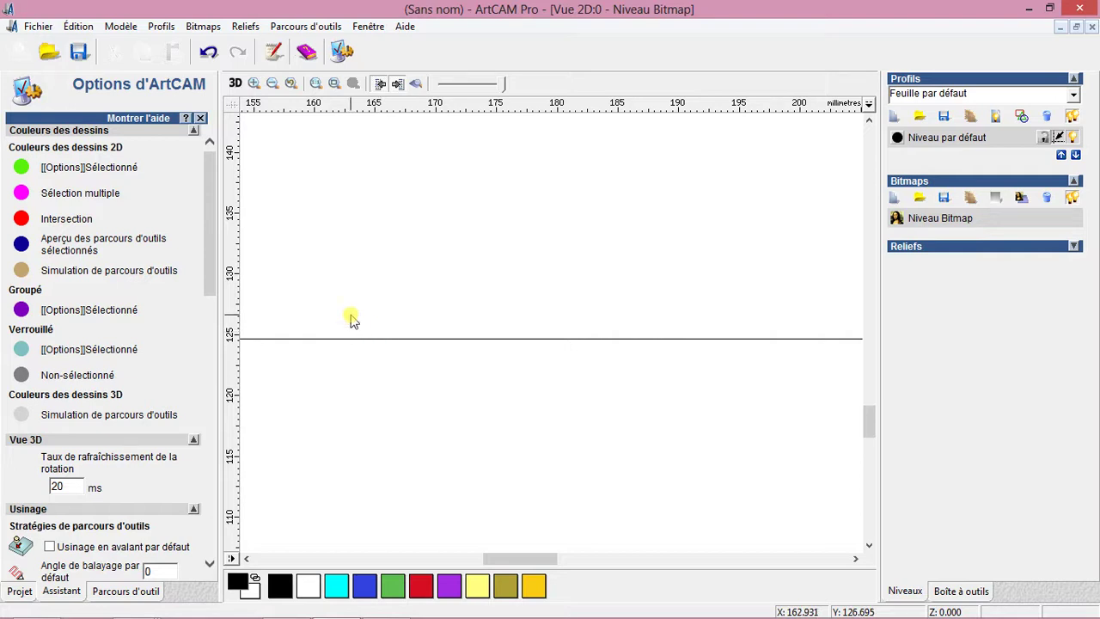
# Review the text defaults, 2D view, miscellaneous, gradient view and work-file options, then return to the drawing colours.
pyautogui.moveTo(211, 281); pyautogui.dragTo(244, 488)
pyautogui.scroll(-3, 245, 503)
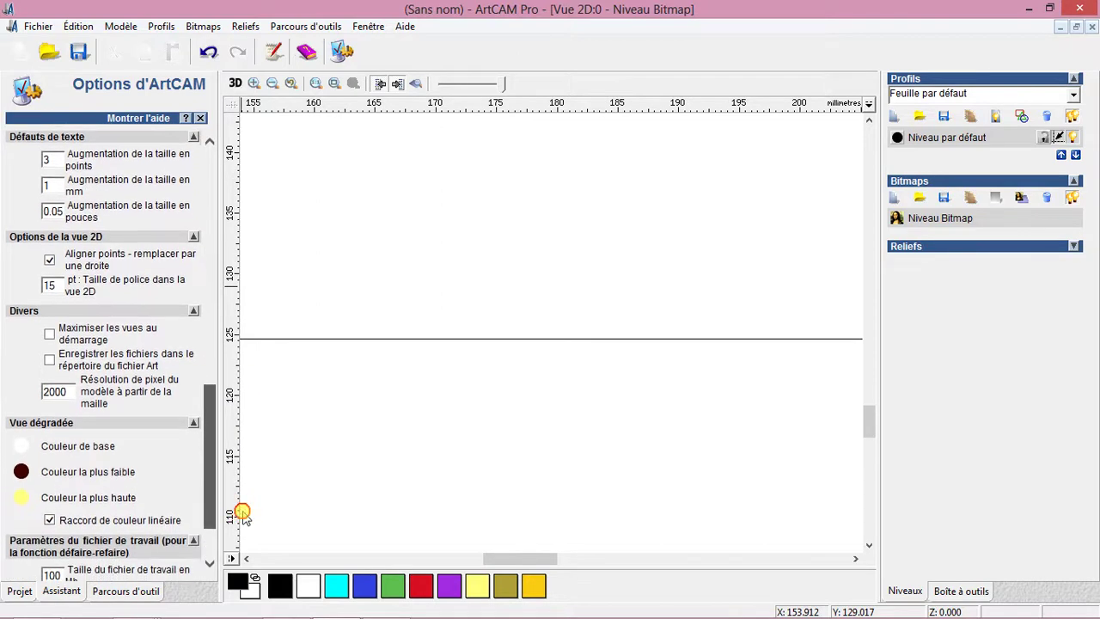
pyautogui.scroll(4, 243, 514)
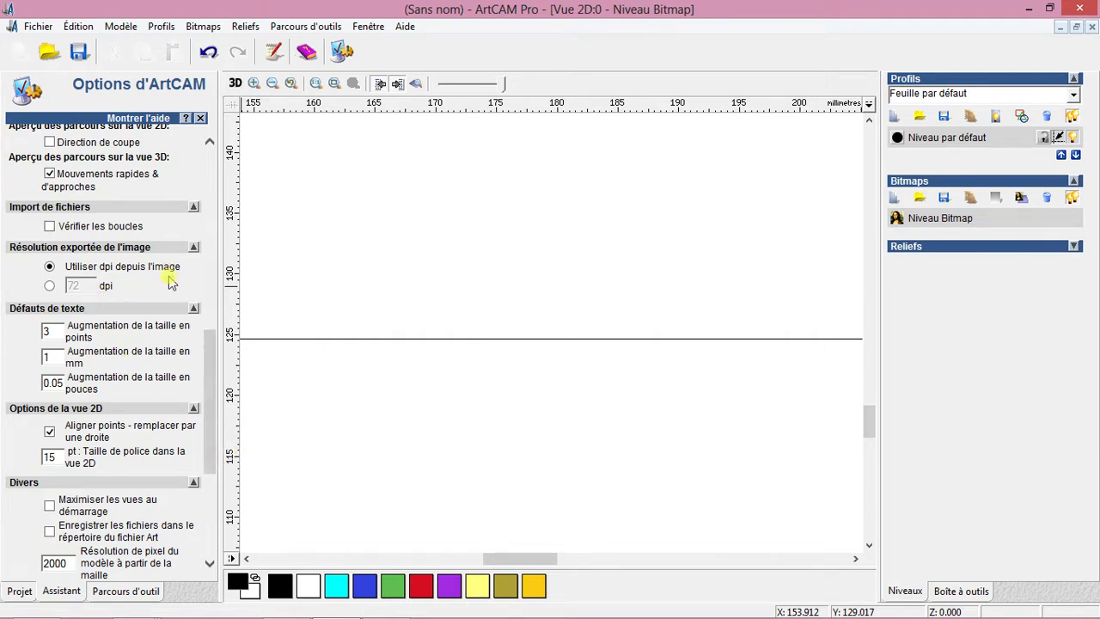
pyautogui.moveTo(208, 375); pyautogui.dragTo(232, 462)
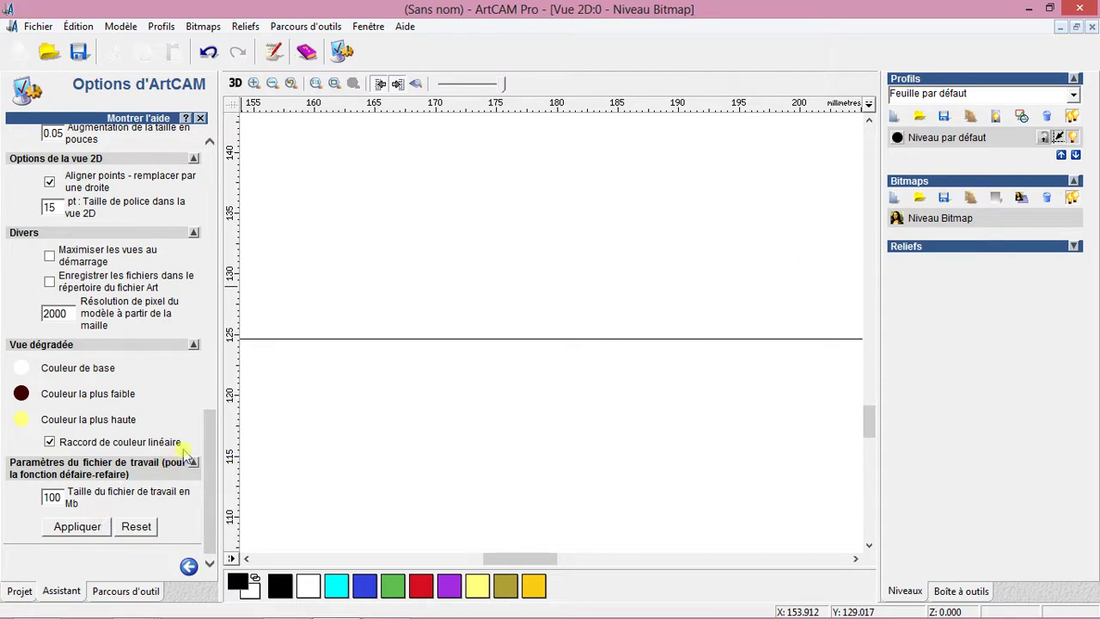
pyautogui.moveTo(209, 437)
pyautogui.mouseDown()
pyautogui.moveTo(180, 216)
pyautogui.moveTo(206, 140)
pyautogui.moveTo(219, 292)
pyautogui.moveTo(202, 461)
pyautogui.mouseUp()
pyautogui.click(196, 366)
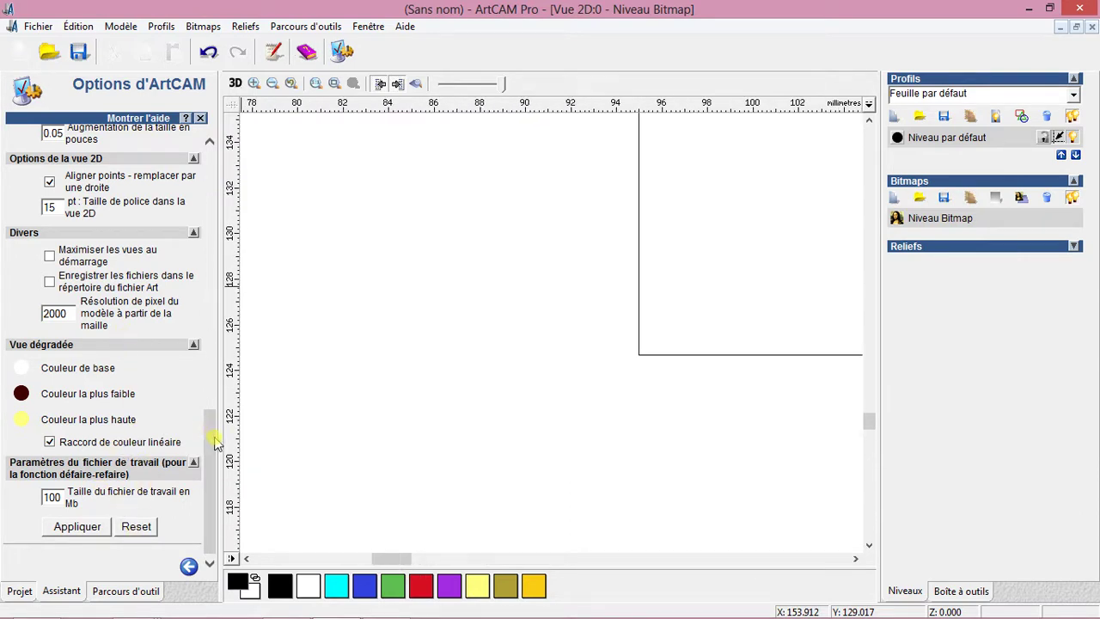
pyautogui.moveTo(212, 429); pyautogui.dragTo(203, 168)
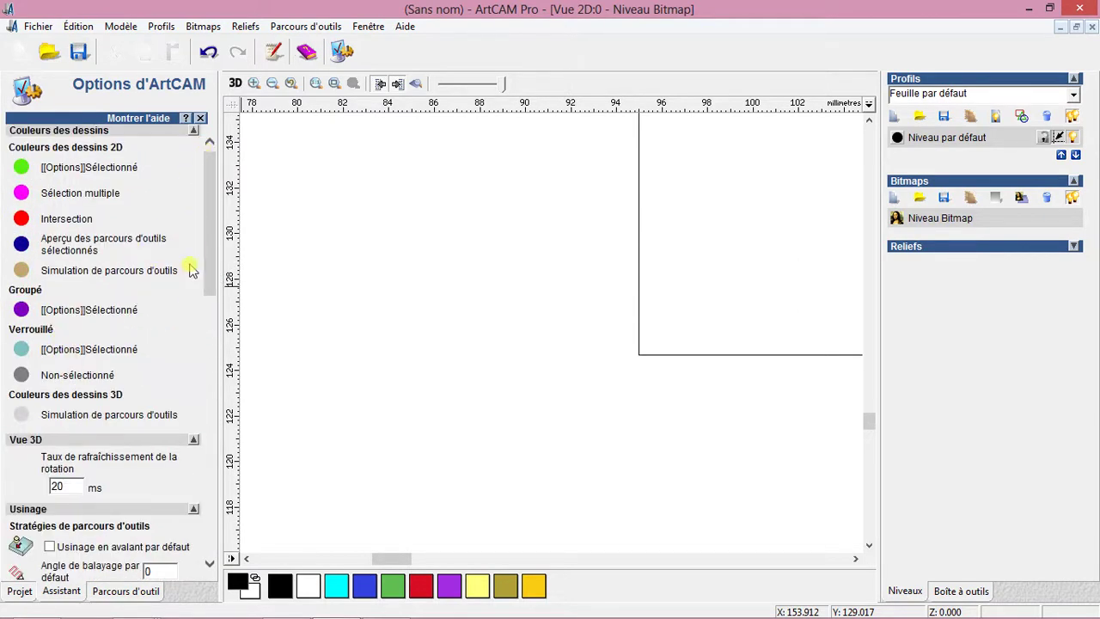
# Review the 3D view, machining, file import and image resolution options, then close the program options.
pyautogui.moveTo(209, 260); pyautogui.dragTo(232, 343)
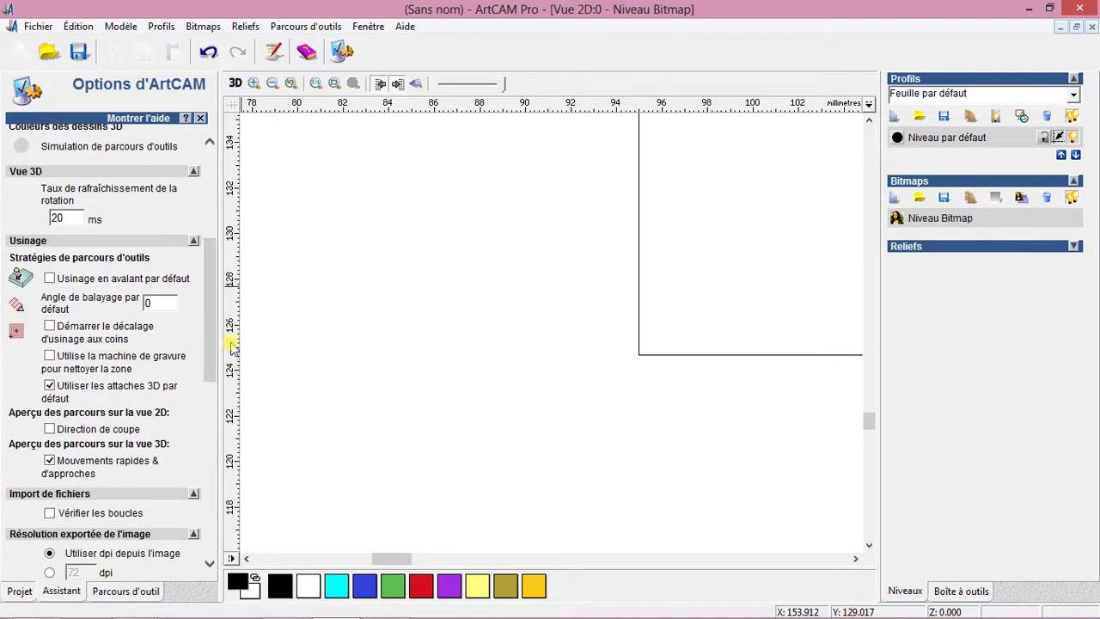
pyautogui.scroll(-2, 602, 339)
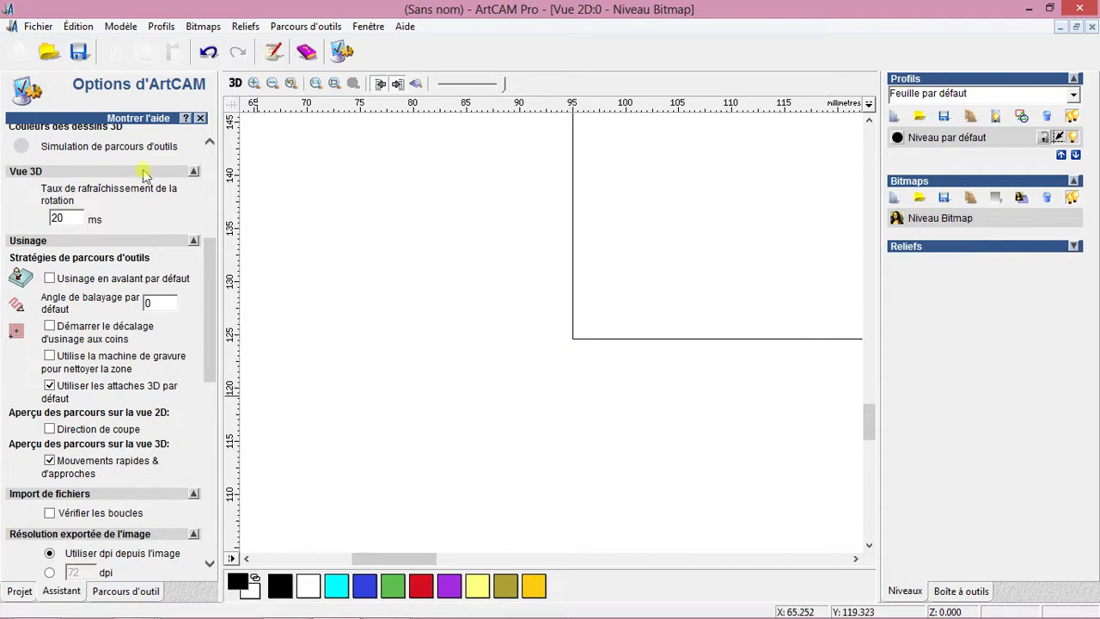
pyautogui.click(200, 118)
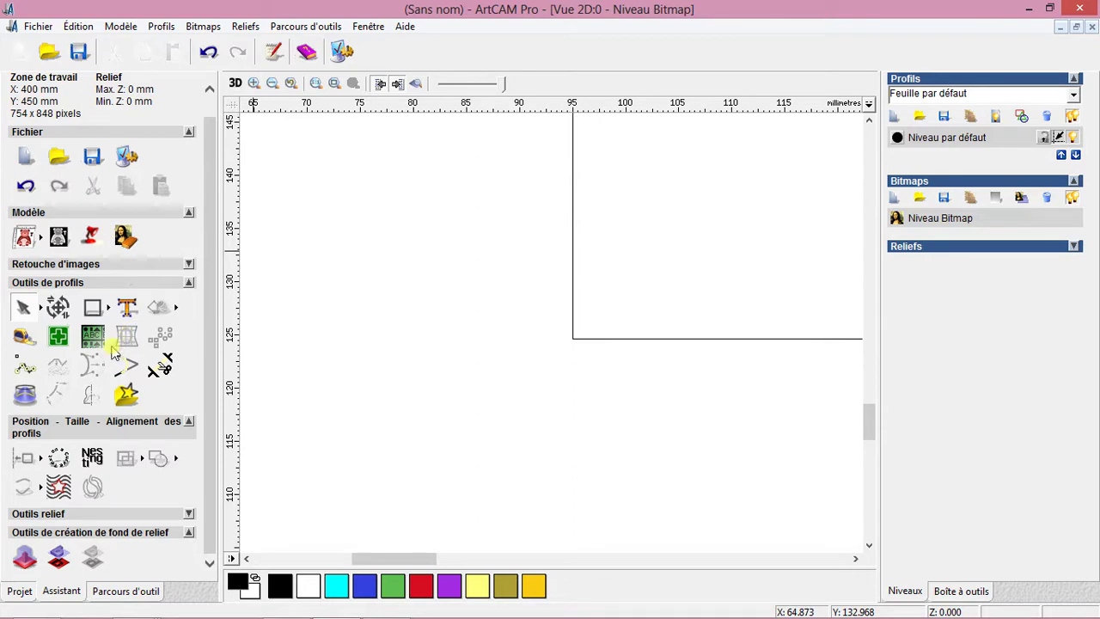
# Select the rectangle, check its selection colour with the whole shape in view, then deselect it.
pyautogui.click(573, 225)
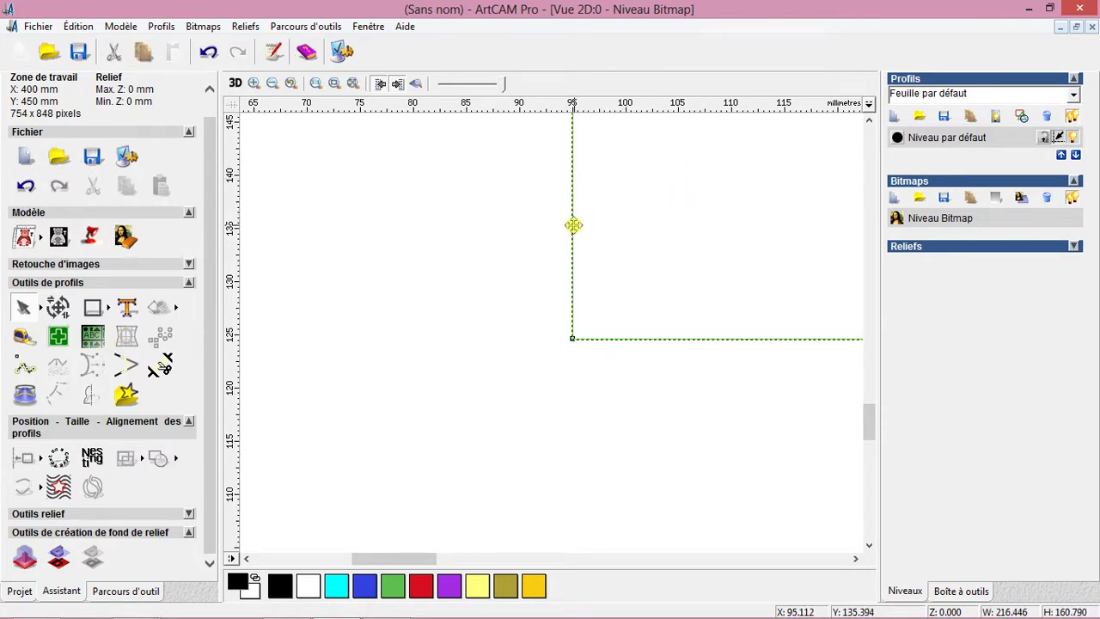
pyautogui.press('F4')
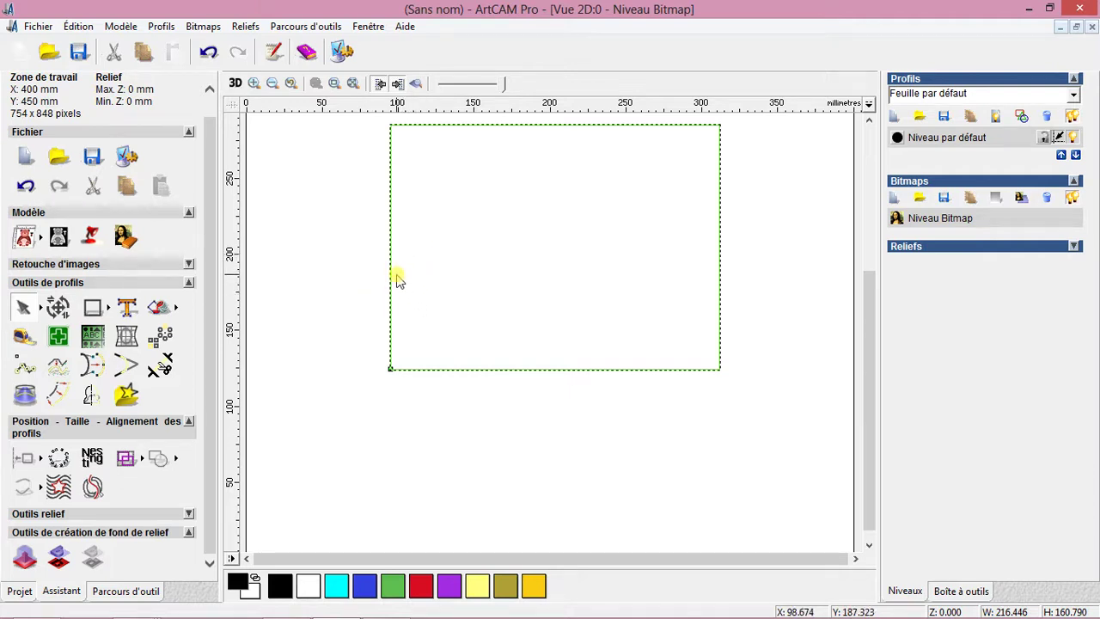
pyautogui.click(870, 122)
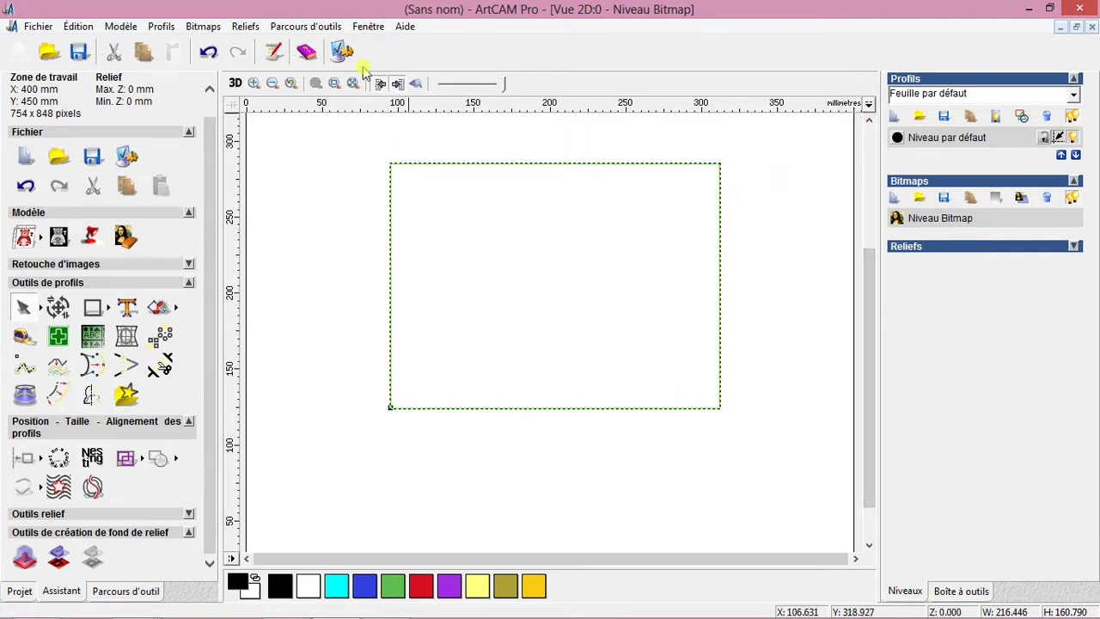
pyautogui.click(335, 156)
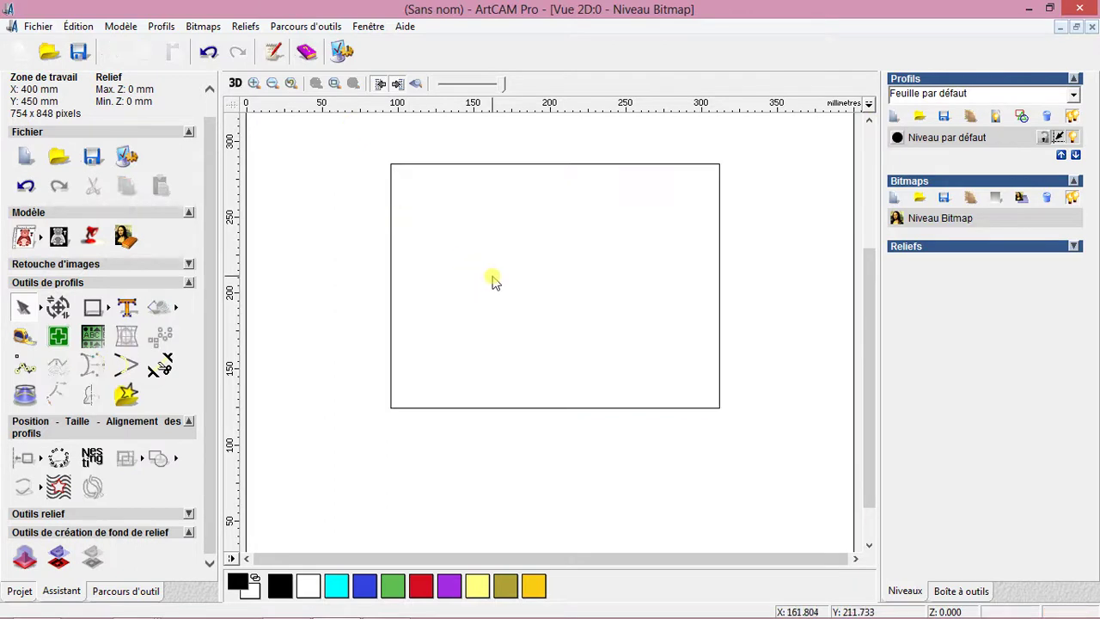